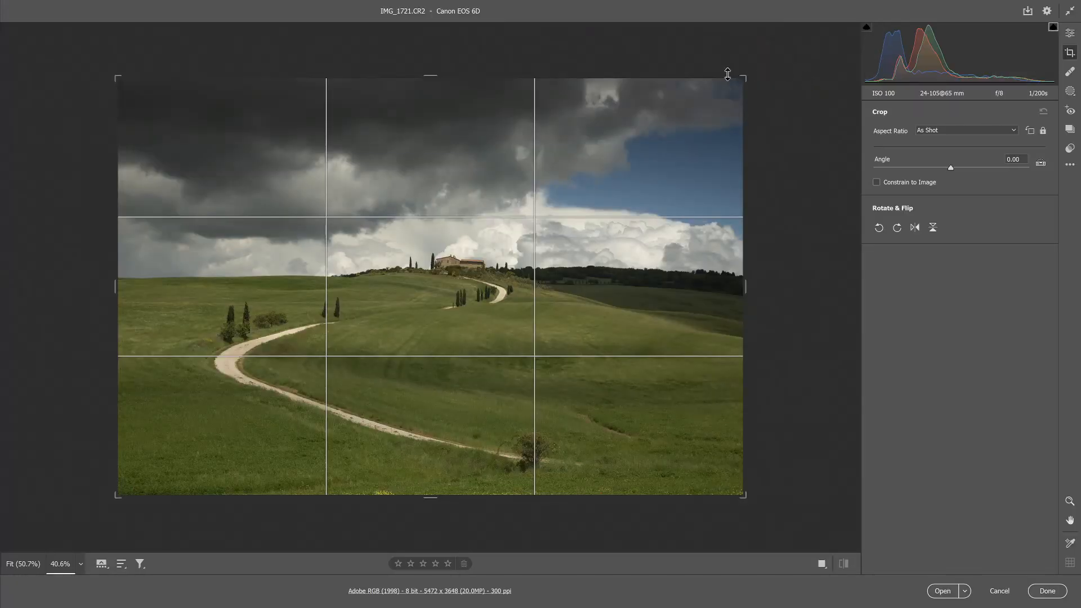
# Crop the hill landscape to 4392 x 2928 with its original aspect ratio locked, and convert it to black and white.
pyautogui.click(1042, 131)
pyautogui.moveTo(740, 75); pyautogui.dragTo(650, 145)
pyautogui.moveTo(591, 181); pyautogui.dragTo(551, 186)
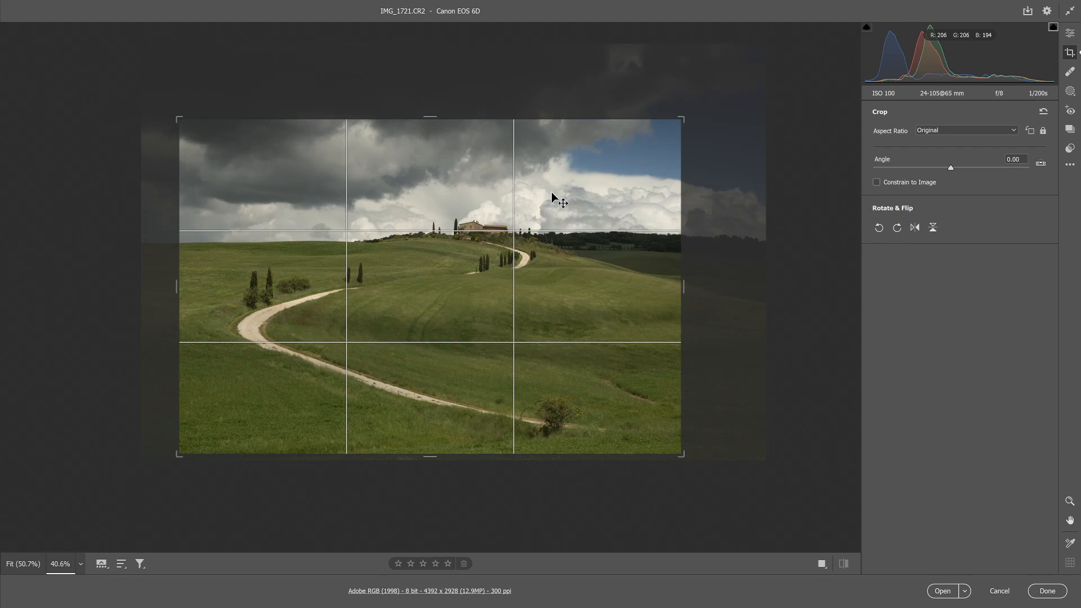
pyautogui.press('Return')
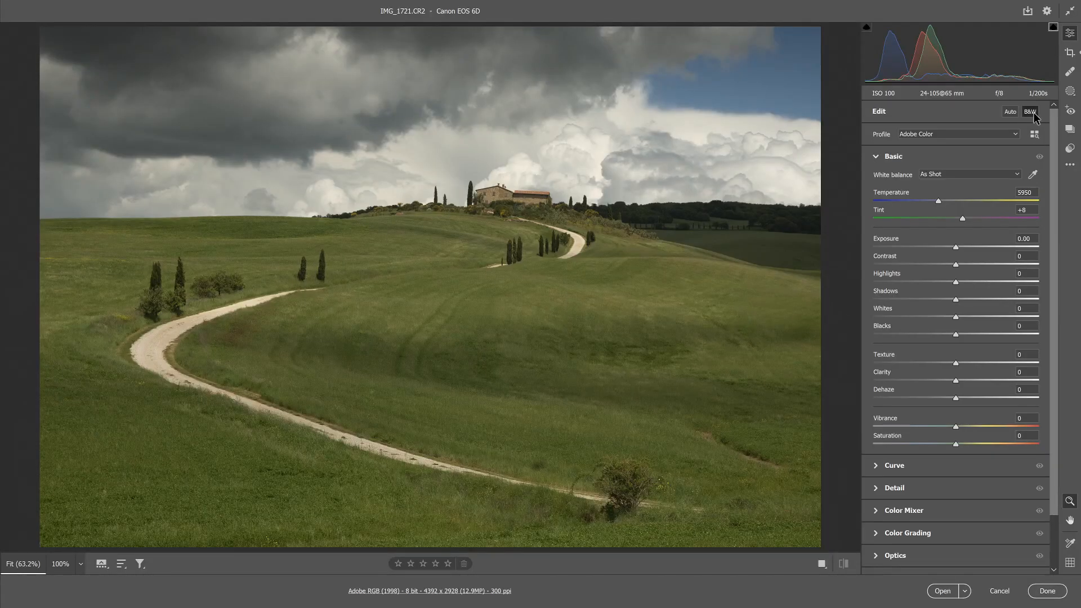
pyautogui.click(1035, 114)
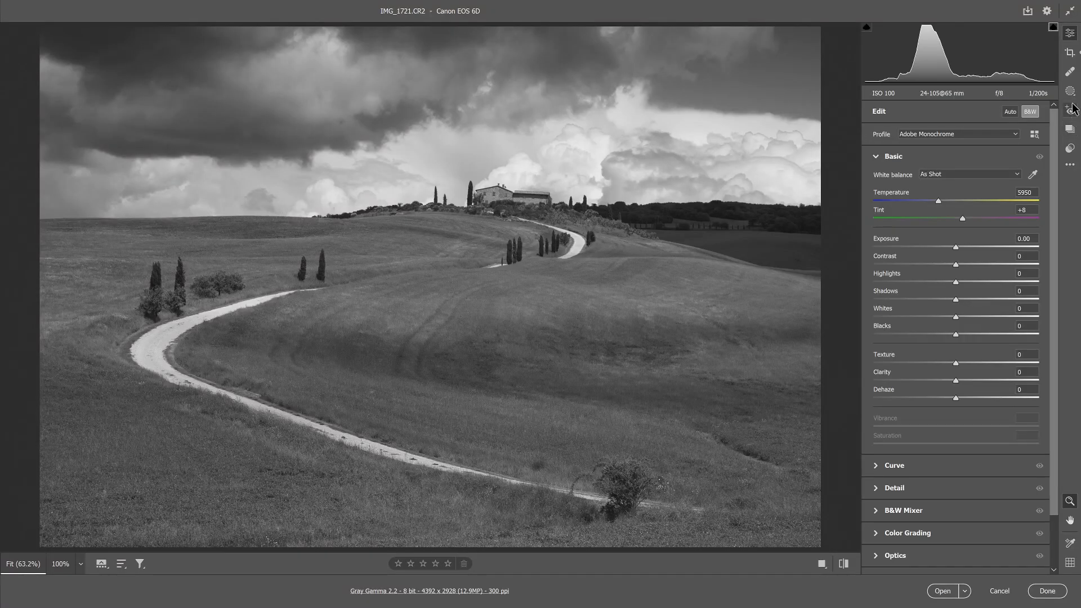
# Add a linear gradient mask over the sky fading out below the horizon, and adjust its exposure and contrast to darken the clouds.
pyautogui.click(1072, 95)
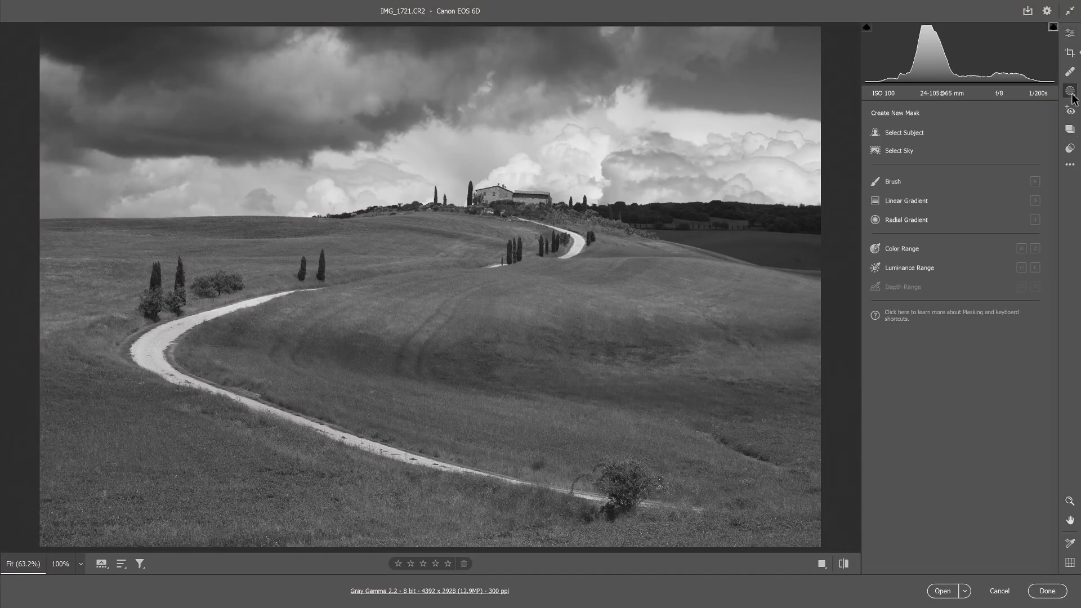
pyautogui.click(918, 202)
pyautogui.moveTo(421, 125); pyautogui.dragTo(424, 246)
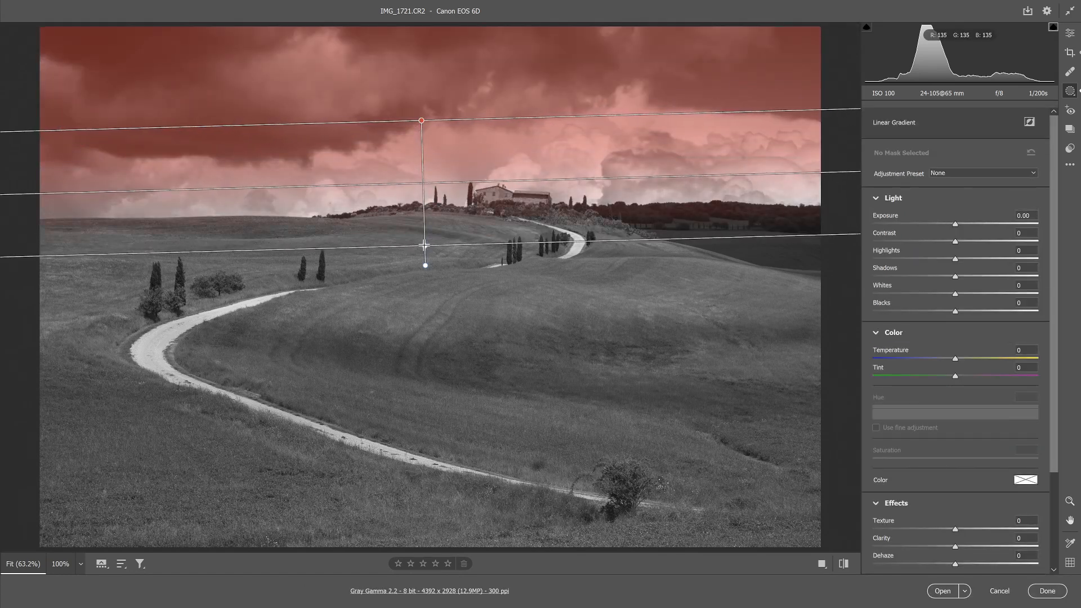
pyautogui.moveTo(954, 228); pyautogui.dragTo(989, 241)
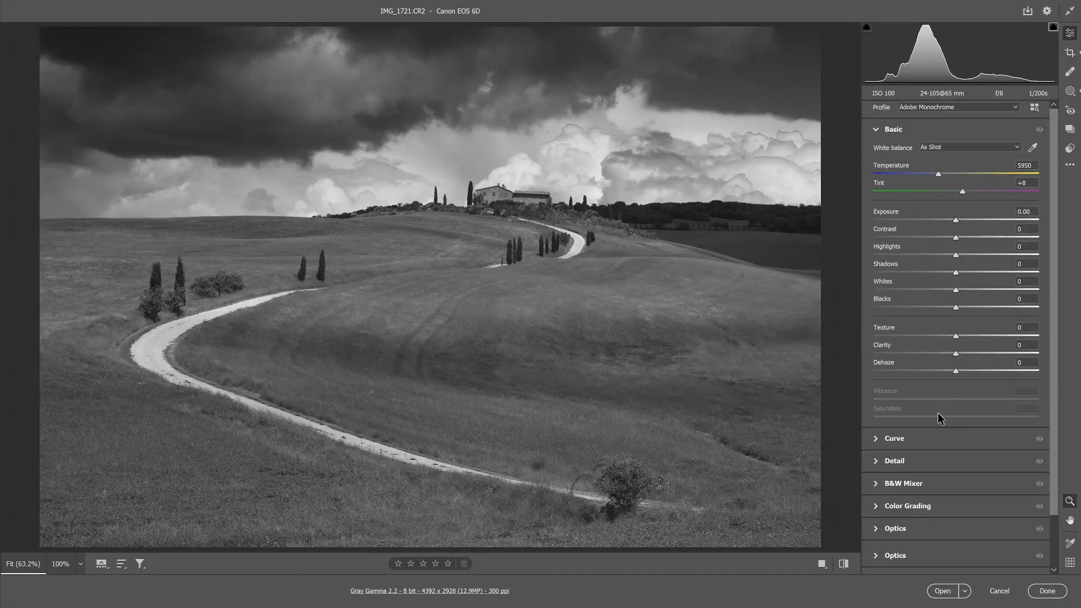
# Darken the grass by setting Greens to -53 in the B&W Mixer.
pyautogui.scroll(-2, 936, 417)
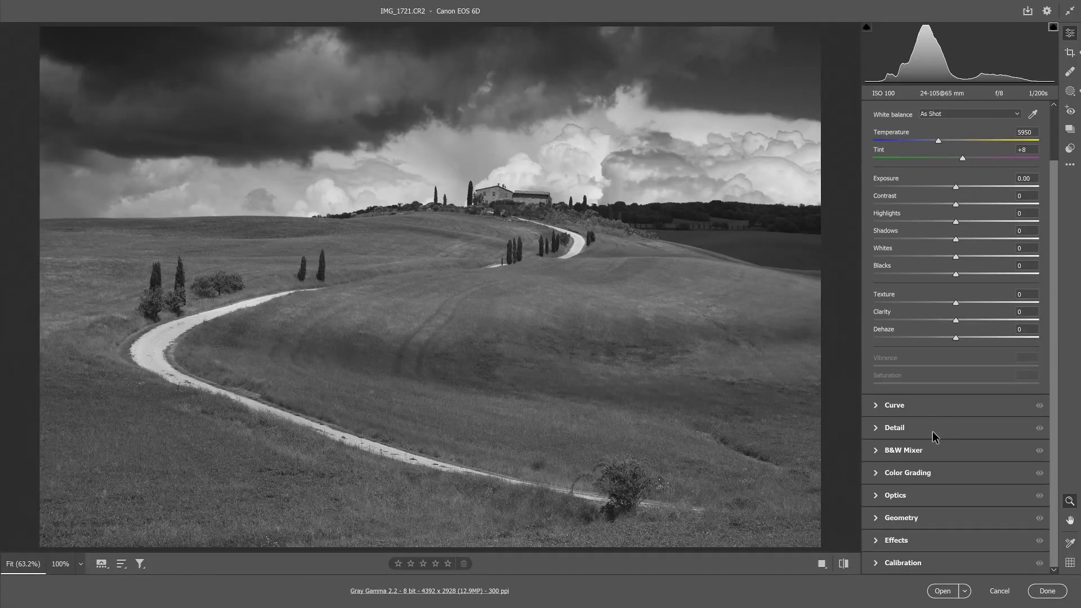
pyautogui.click(876, 453)
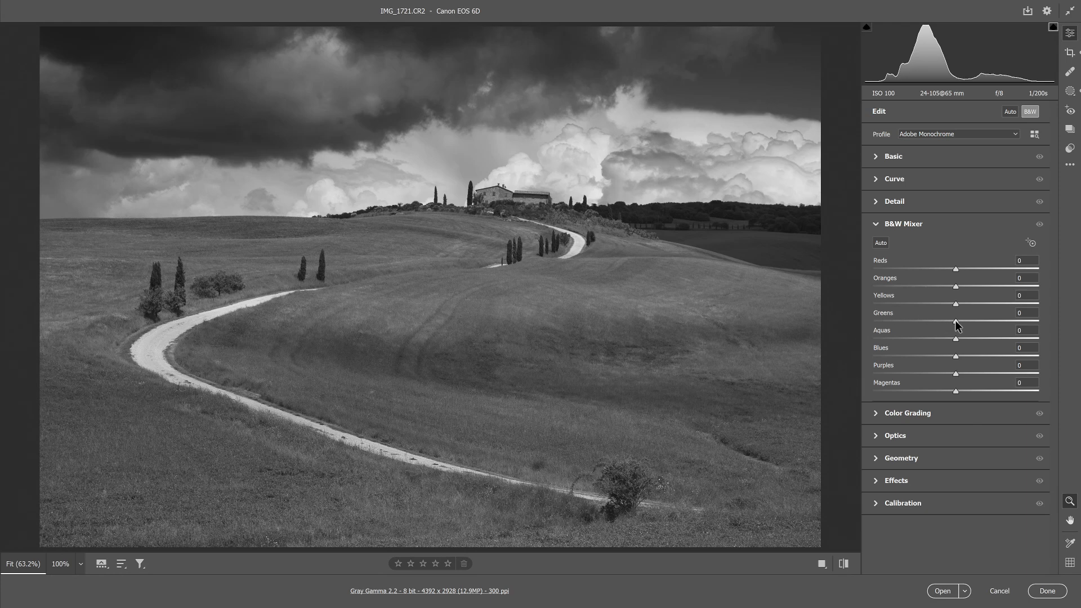
pyautogui.moveTo(956, 322); pyautogui.dragTo(907, 328)
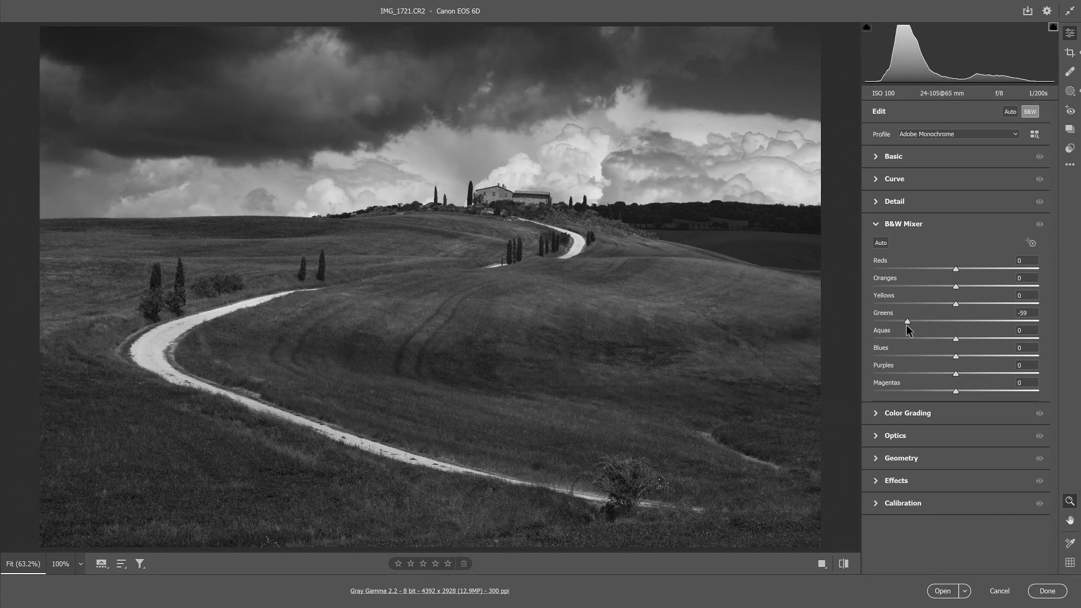
pyautogui.moveTo(907, 325)
pyautogui.mouseDown()
pyautogui.moveTo(924, 323)
pyautogui.moveTo(912, 325)
pyautogui.mouseUp()
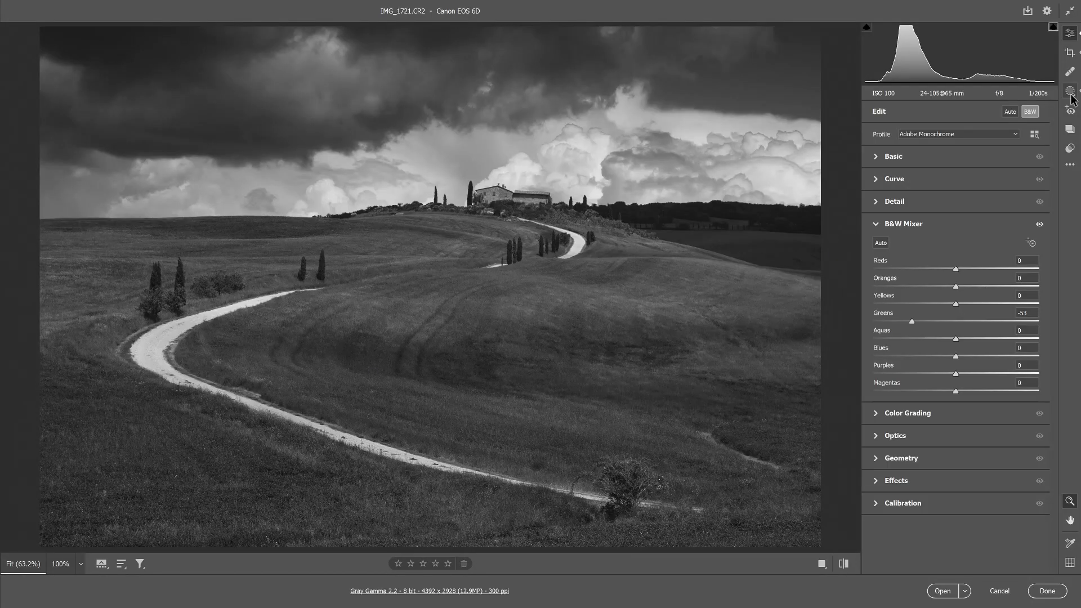
# Add a wide, slightly tilted radial gradient mask across the horizon, with Exposure +1.10, Contrast +29 and Highlights -56.
pyautogui.click(1070, 92)
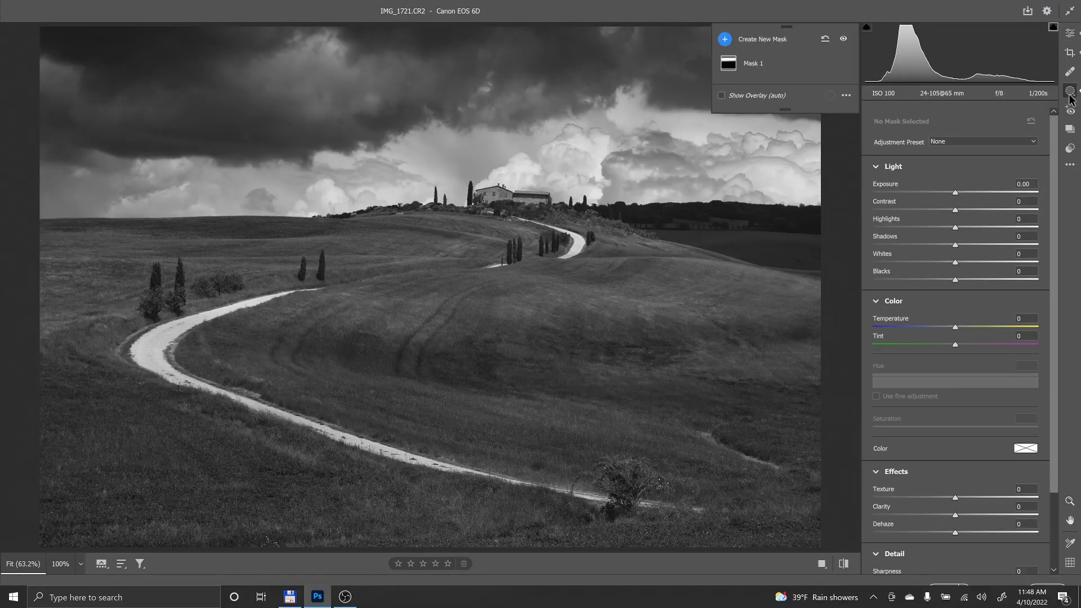
pyautogui.click(725, 40)
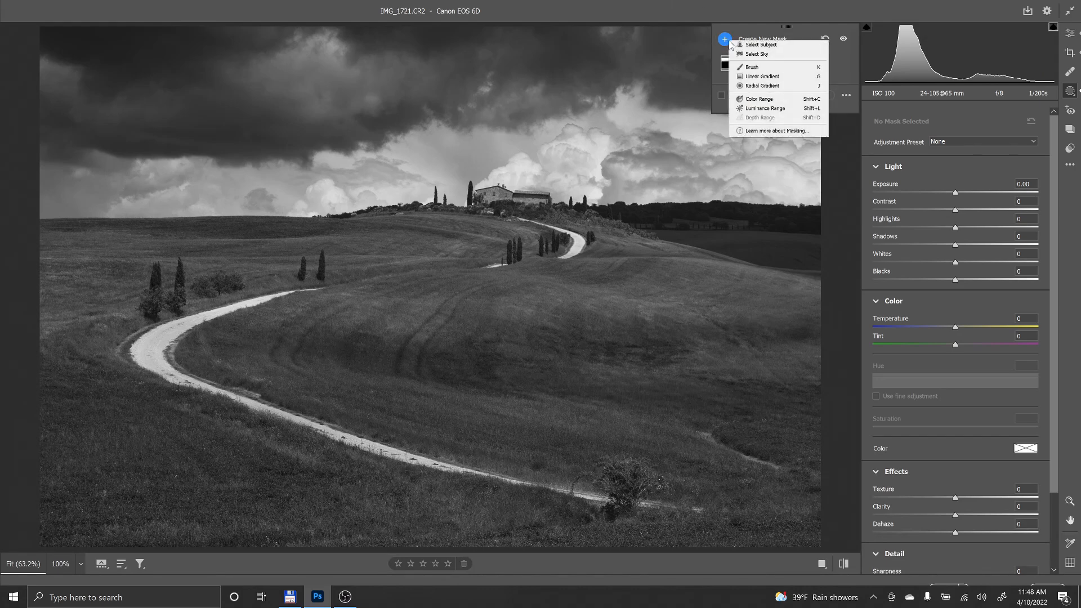
pyautogui.click(764, 87)
pyautogui.moveTo(400, 201)
pyautogui.mouseDown()
pyautogui.moveTo(777, 273)
pyautogui.moveTo(819, 291)
pyautogui.mouseUp()
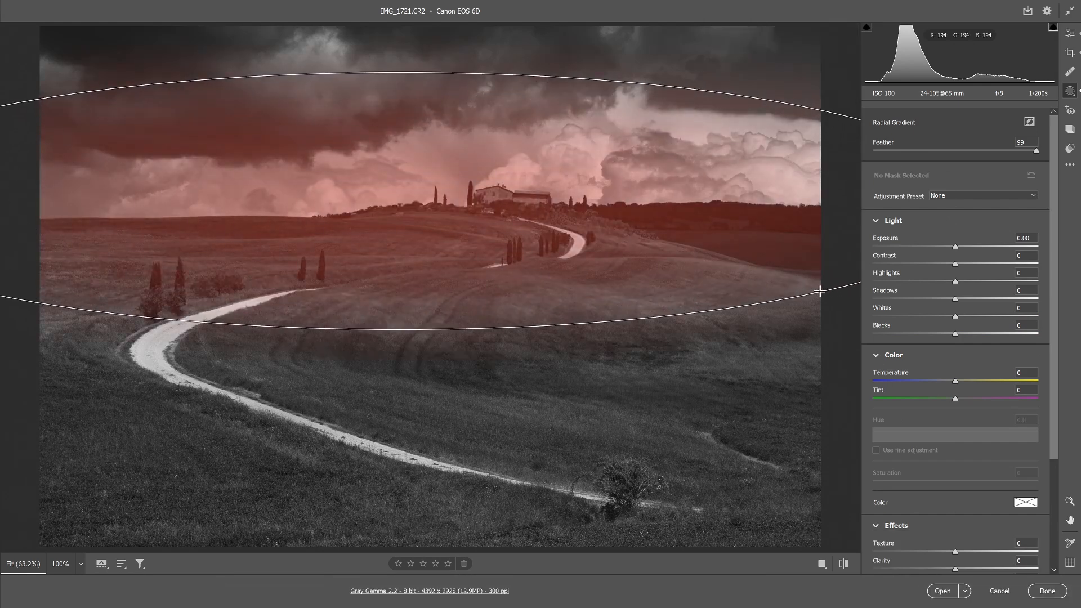
pyautogui.moveTo(466, 337); pyautogui.dragTo(459, 340)
pyautogui.moveTo(579, 276); pyautogui.dragTo(482, 266)
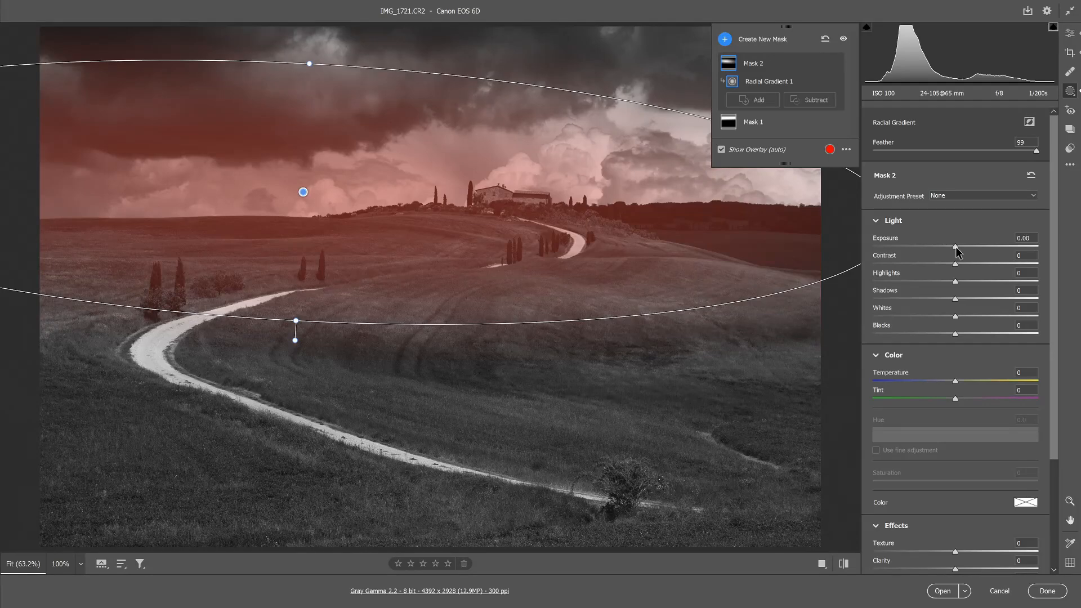
pyautogui.moveTo(956, 247); pyautogui.dragTo(979, 248)
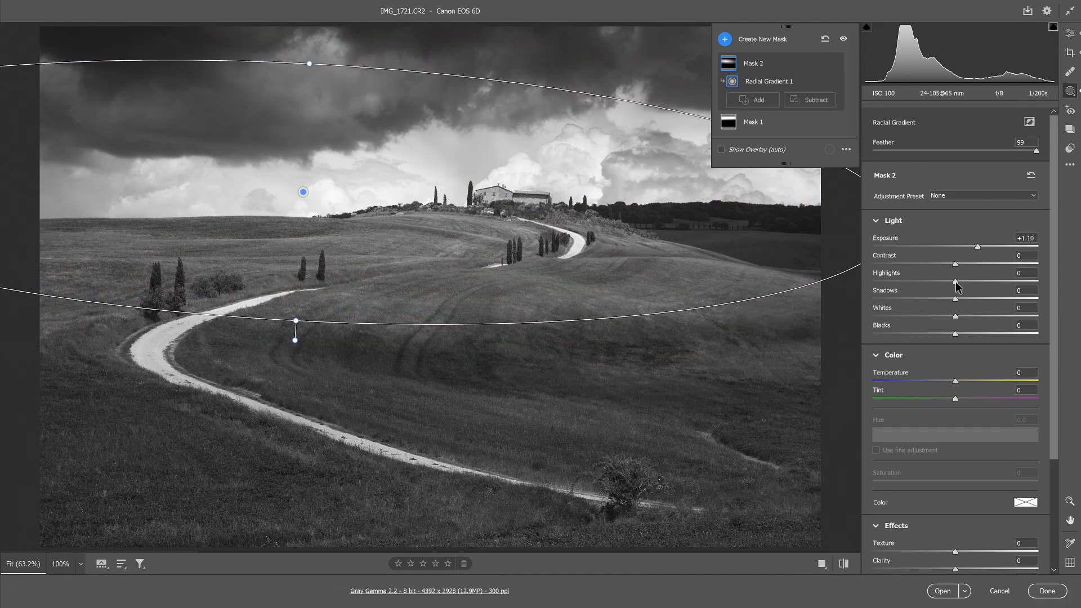
pyautogui.moveTo(956, 283); pyautogui.dragTo(979, 262)
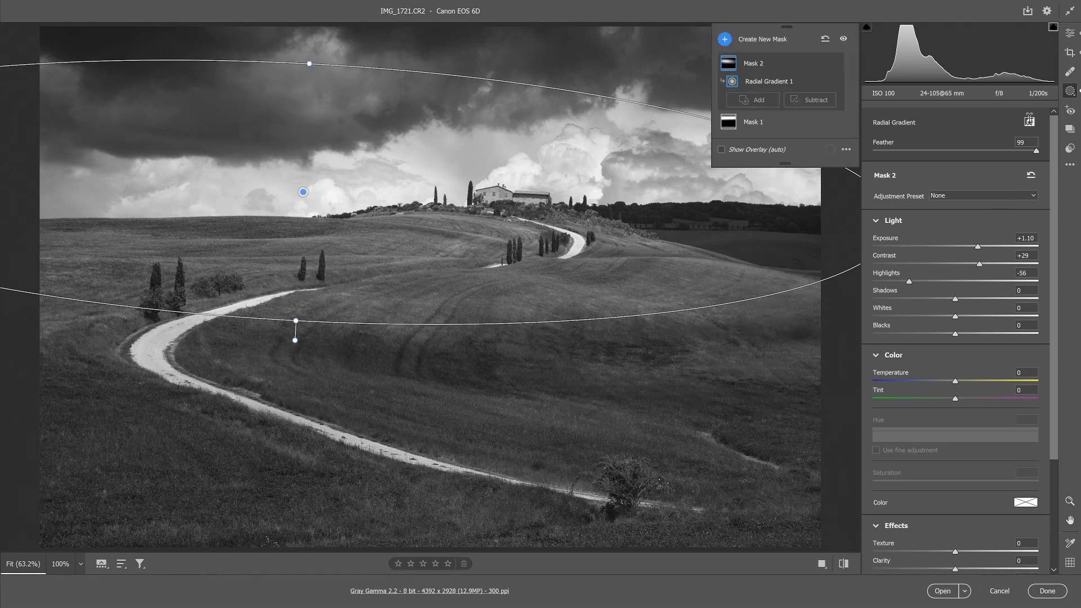
# Set the overall Basic adjustments to Exposure -0.15 and Contrast +42.
pyautogui.click(1072, 36)
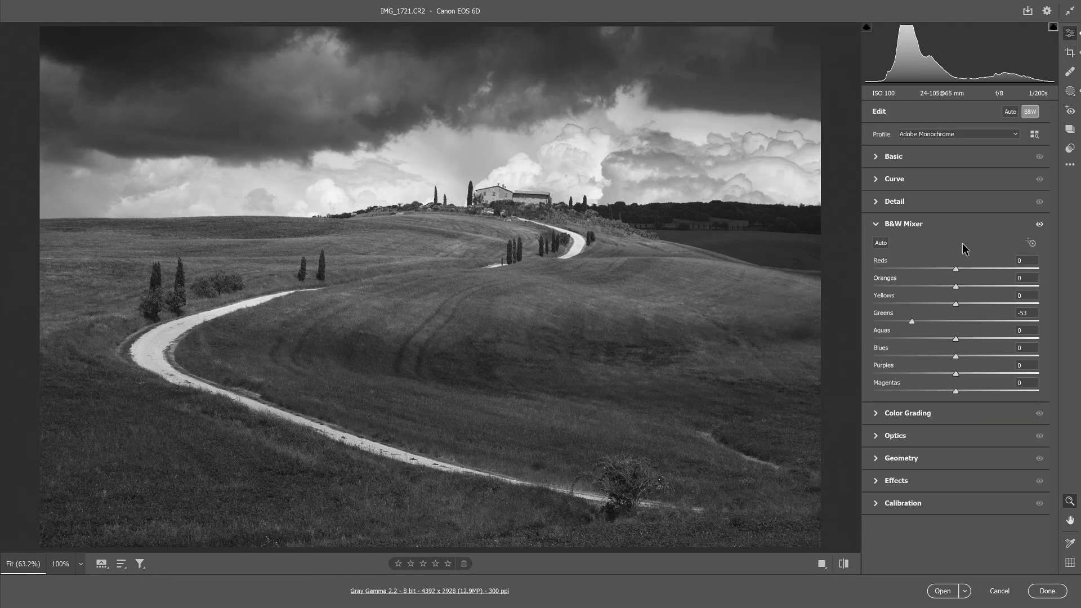
pyautogui.click(888, 156)
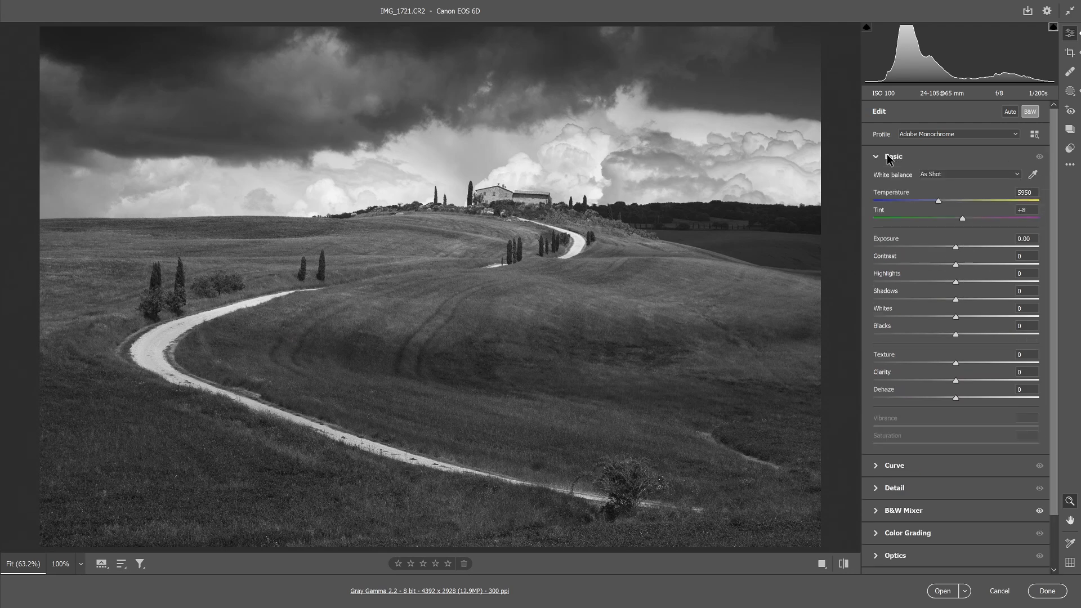
pyautogui.moveTo(957, 263)
pyautogui.mouseDown()
pyautogui.moveTo(996, 263)
pyautogui.moveTo(953, 247)
pyautogui.mouseUp()
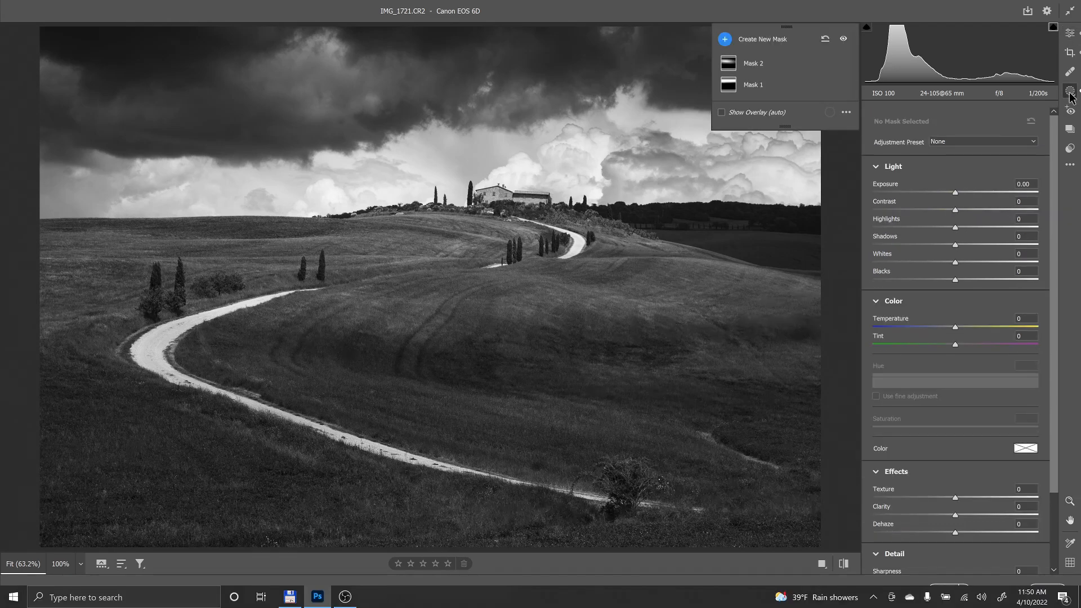
# Set the Shadows of the radial gradient mask to +44 and compare the edit with the original colour version.
pyautogui.click(760, 65)
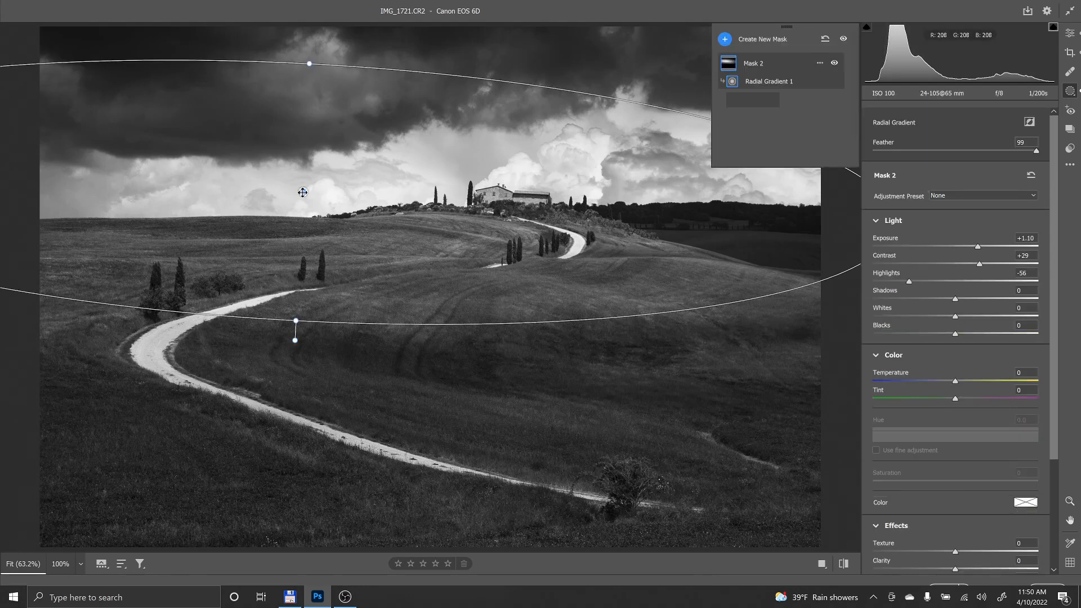
pyautogui.moveTo(955, 302); pyautogui.dragTo(997, 303)
pyautogui.moveTo(978, 248); pyautogui.dragTo(977, 247)
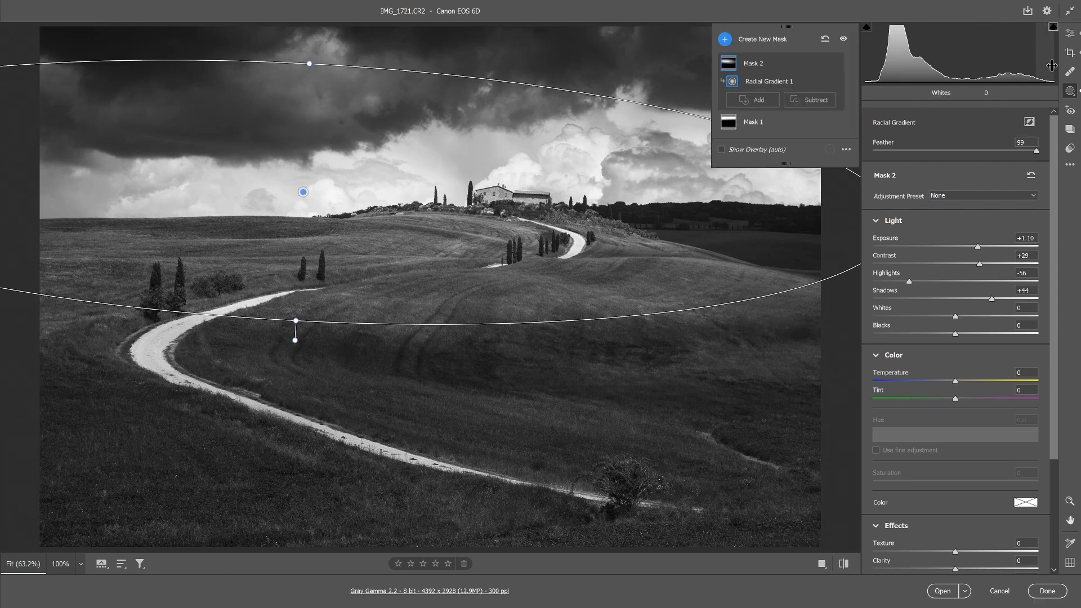
pyautogui.click(1069, 34)
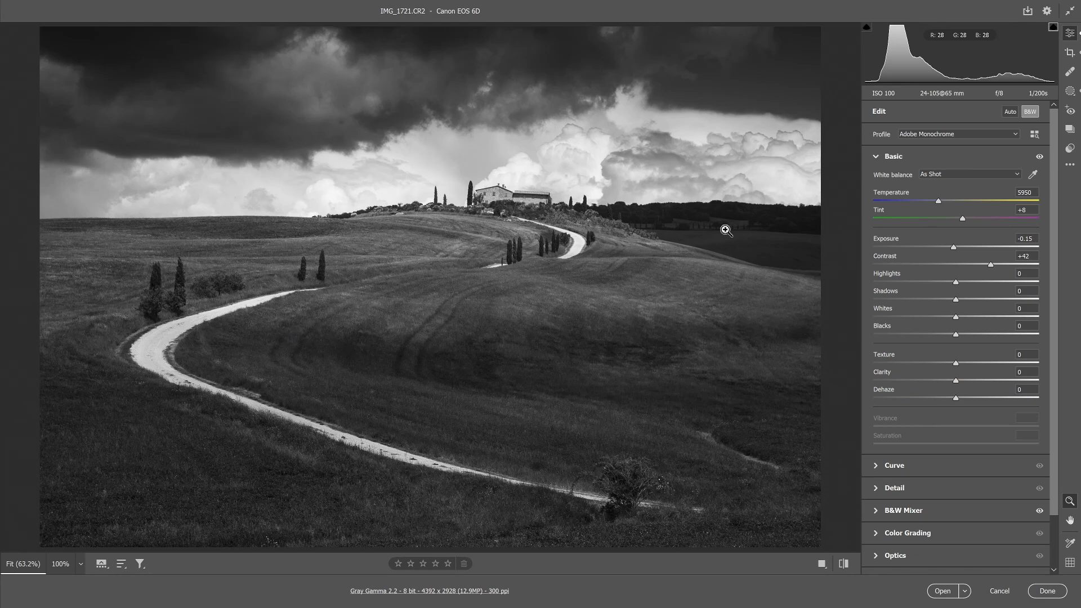
pyautogui.press('\\')
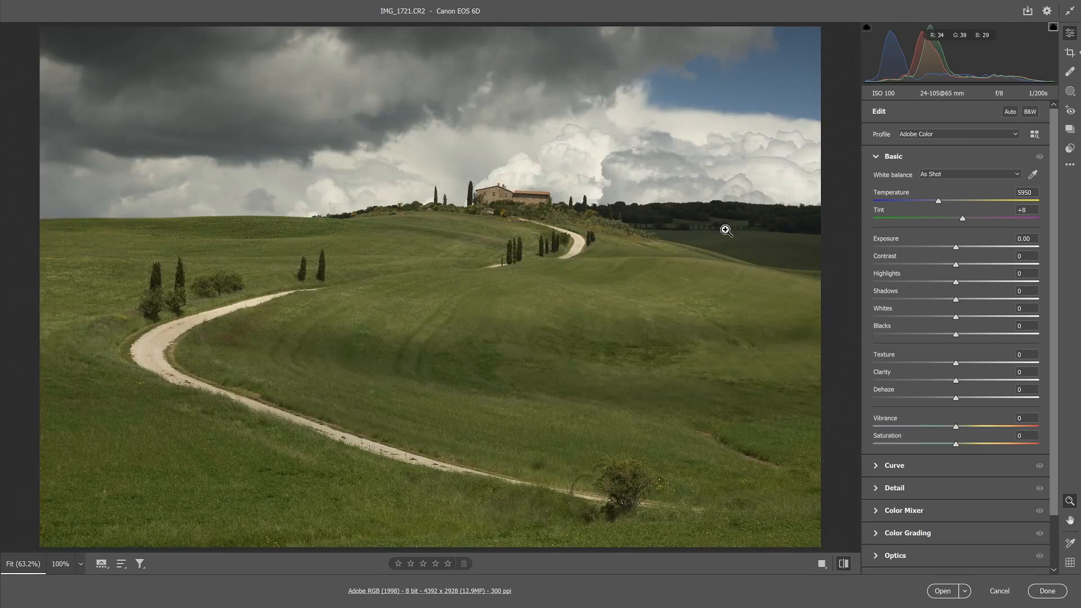
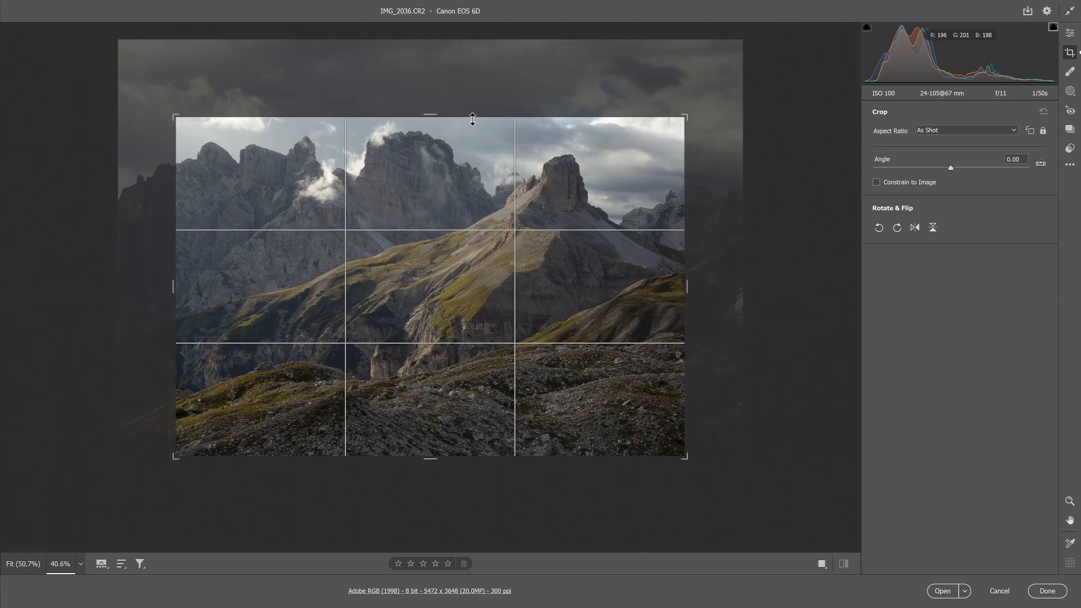
# Reposition the mountain photo's crop to include more sky, and convert the photo to black and white with Contrast +55.
pyautogui.moveTo(478, 212); pyautogui.dragTo(442, 273)
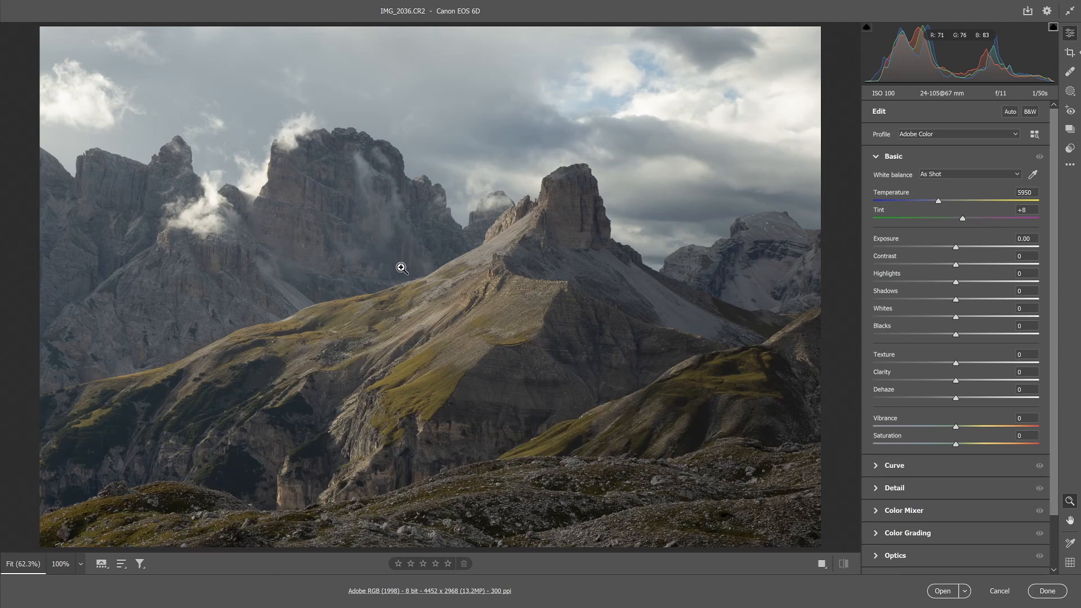
pyautogui.click(1031, 112)
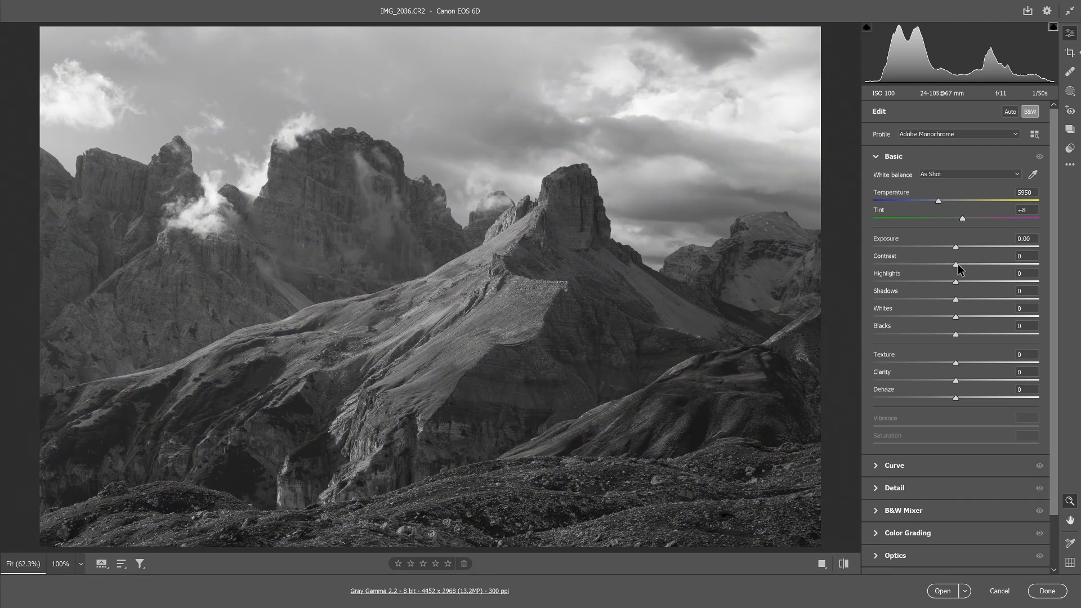
pyautogui.moveTo(956, 264); pyautogui.dragTo(1004, 265)
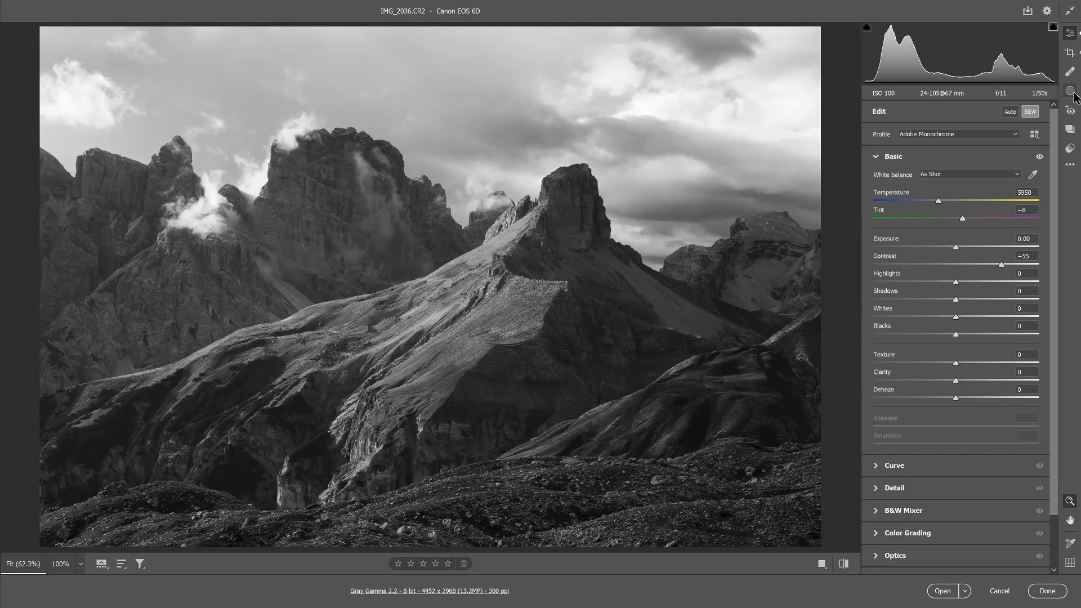
# Add a linear gradient mask over the sky fading out across the mountain peaks, with Exposure -0.75.
pyautogui.click(1070, 91)
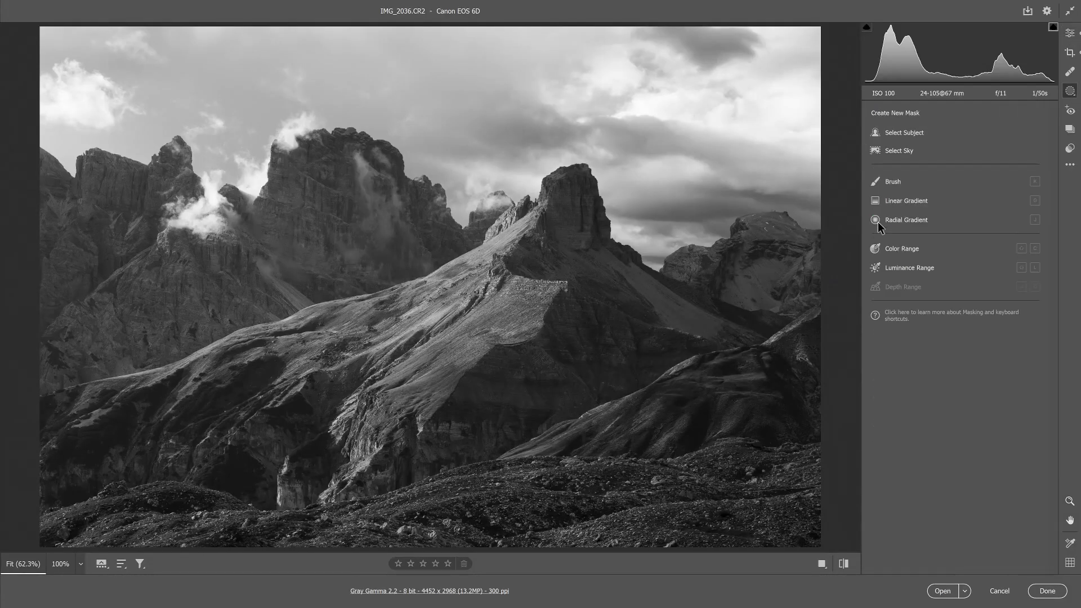
pyautogui.click(887, 204)
pyautogui.moveTo(494, 132); pyautogui.dragTo(483, 285)
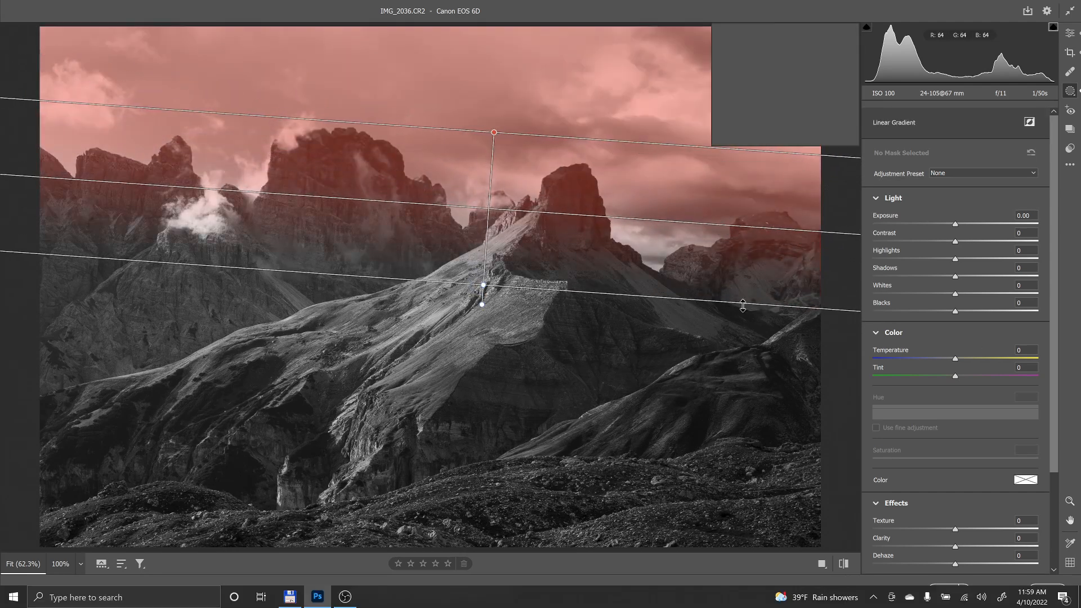
pyautogui.moveTo(955, 224); pyautogui.dragTo(939, 227)
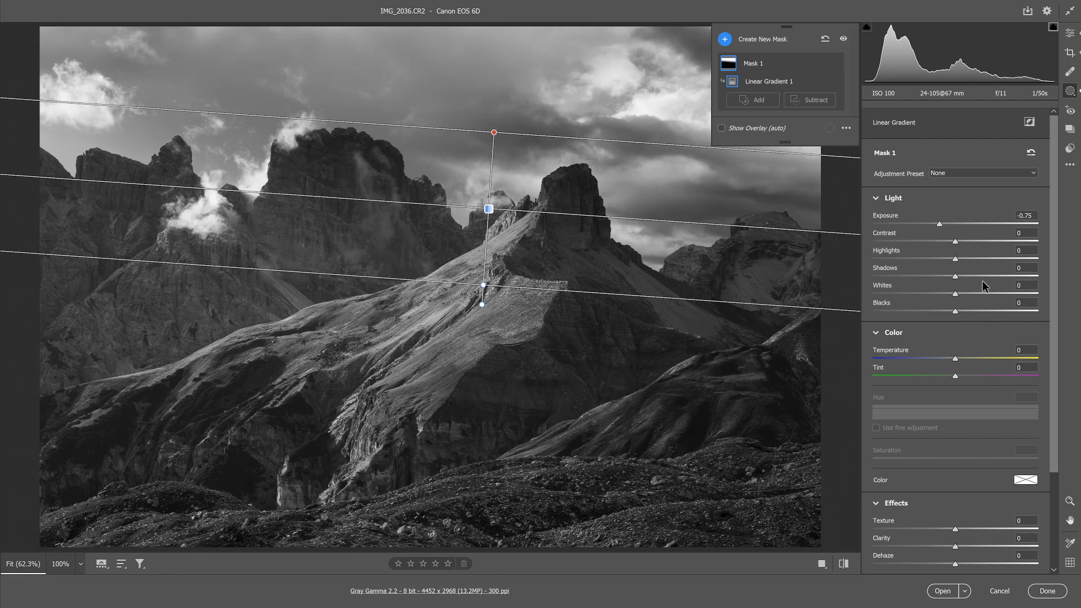
# Shift the linear gradient higher over the peaks, lengthen its transition, and set its Highlights to -33.
pyautogui.moveTo(965, 276); pyautogui.dragTo(1011, 277)
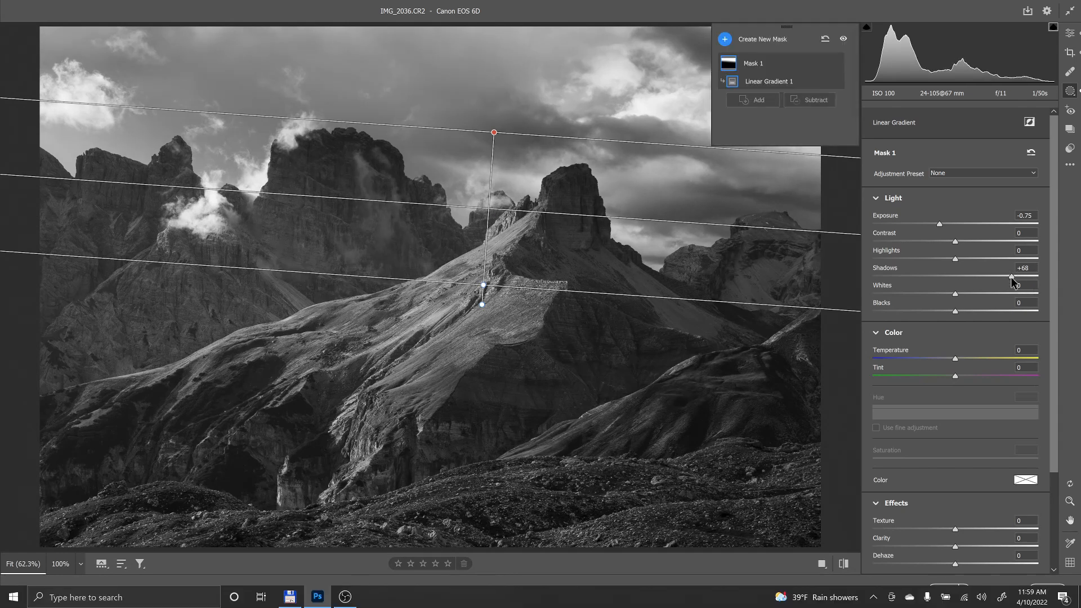
pyautogui.doubleClick(1011, 276)
pyautogui.moveTo(488, 208); pyautogui.dragTo(509, 167)
pyautogui.moveTo(502, 241); pyautogui.dragTo(497, 266)
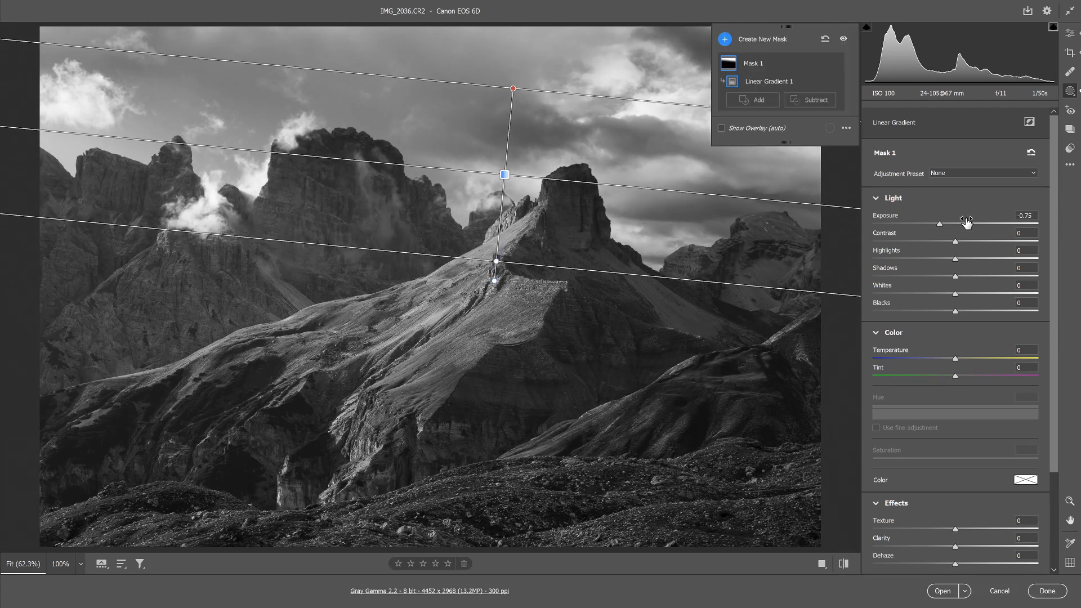
pyautogui.moveTo(932, 255); pyautogui.dragTo(928, 262)
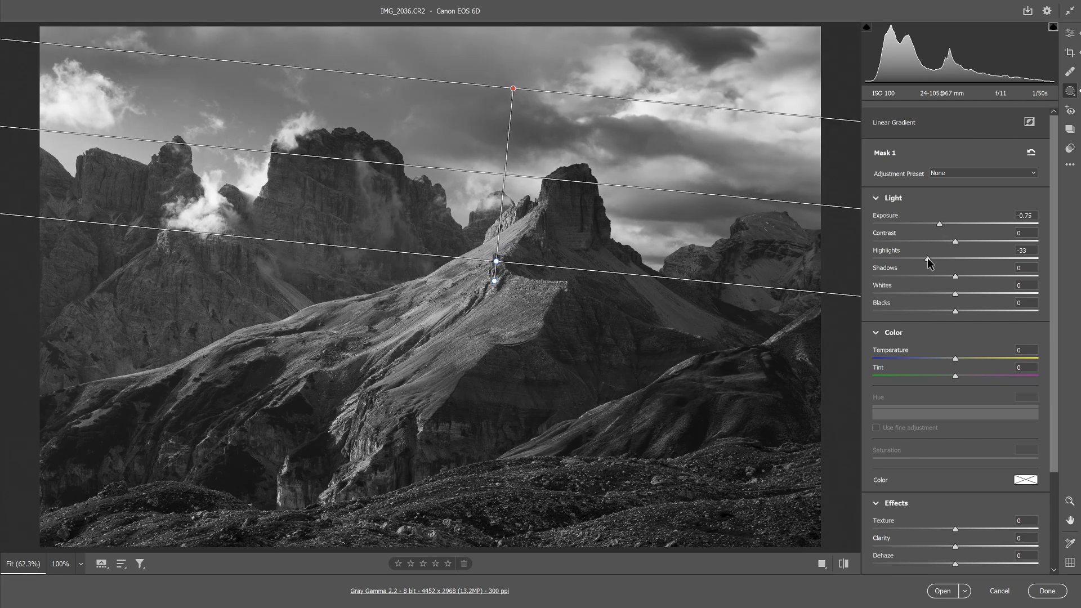
pyautogui.moveTo(503, 173); pyautogui.dragTo(504, 170)
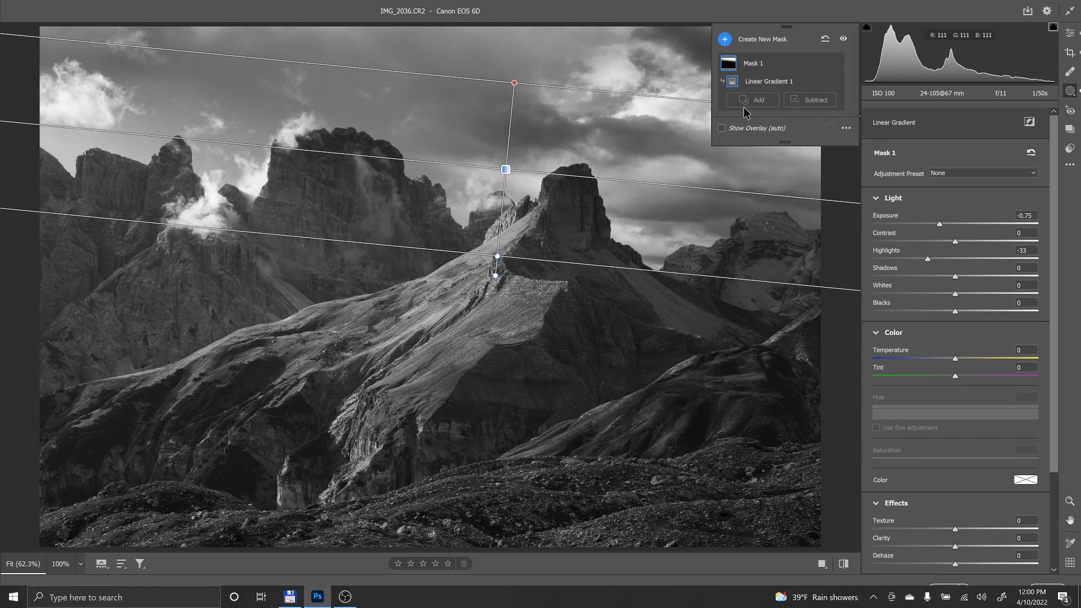
# Add an oval radial gradient mask over the central rocky peak and set its Exposure to +1.05.
pyautogui.click(725, 40)
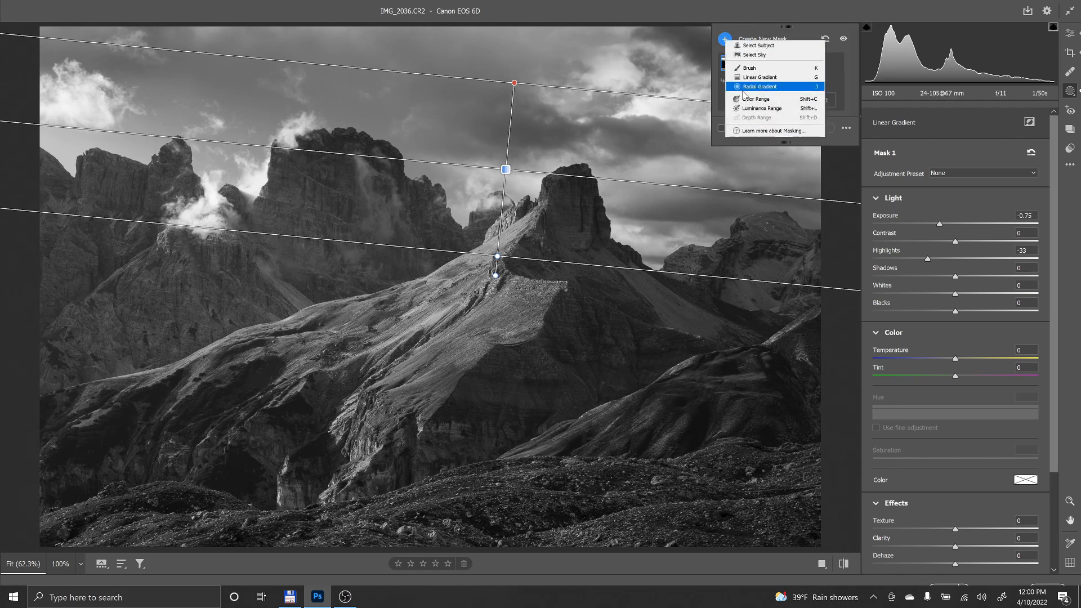
pyautogui.click(743, 88)
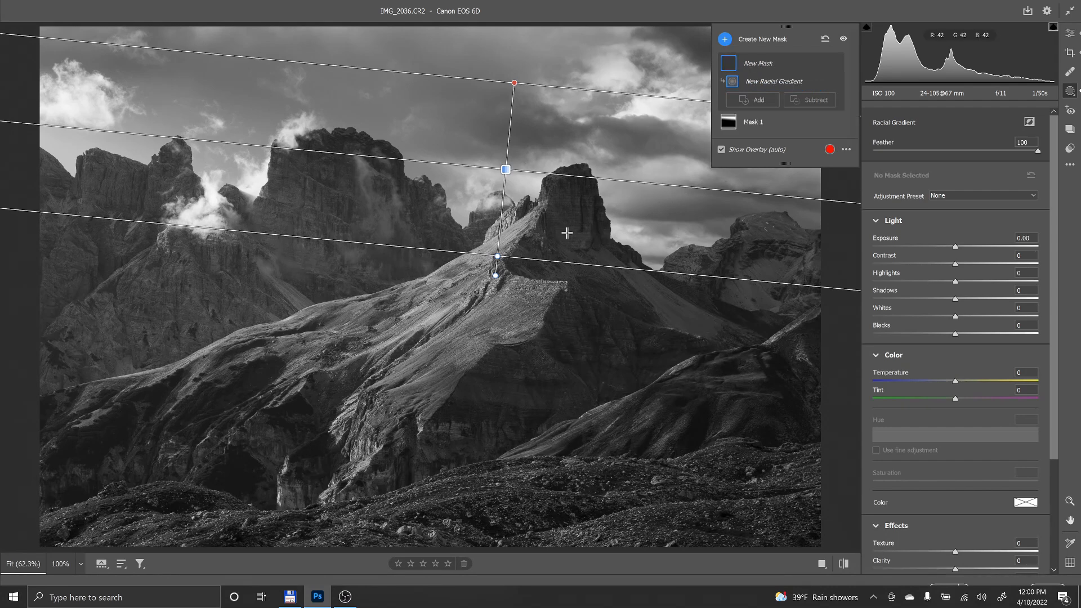
pyautogui.moveTo(570, 244); pyautogui.dragTo(614, 306)
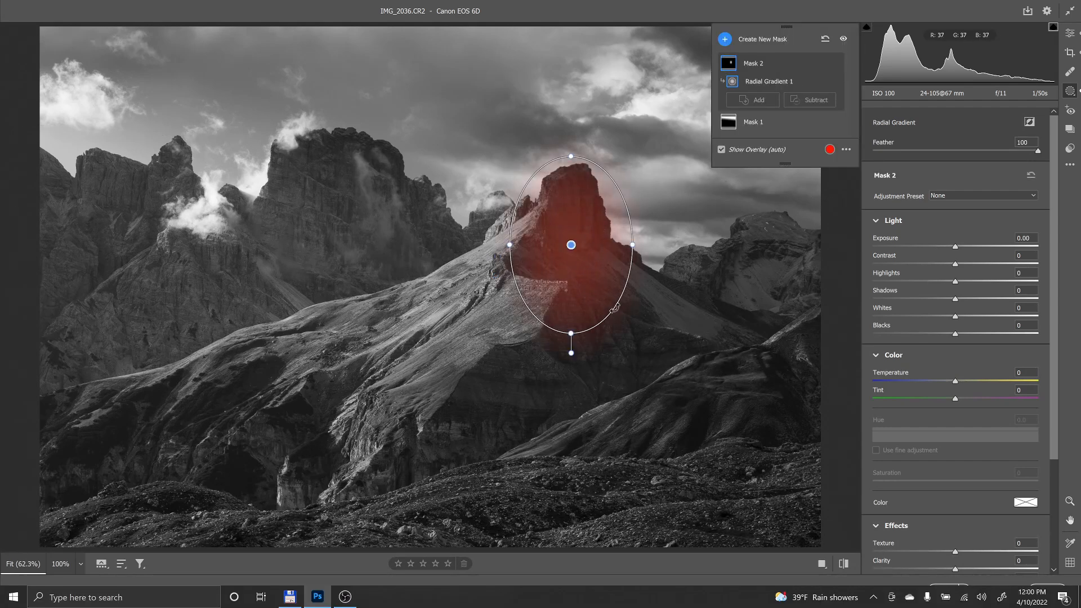
pyautogui.moveTo(956, 246); pyautogui.dragTo(979, 248)
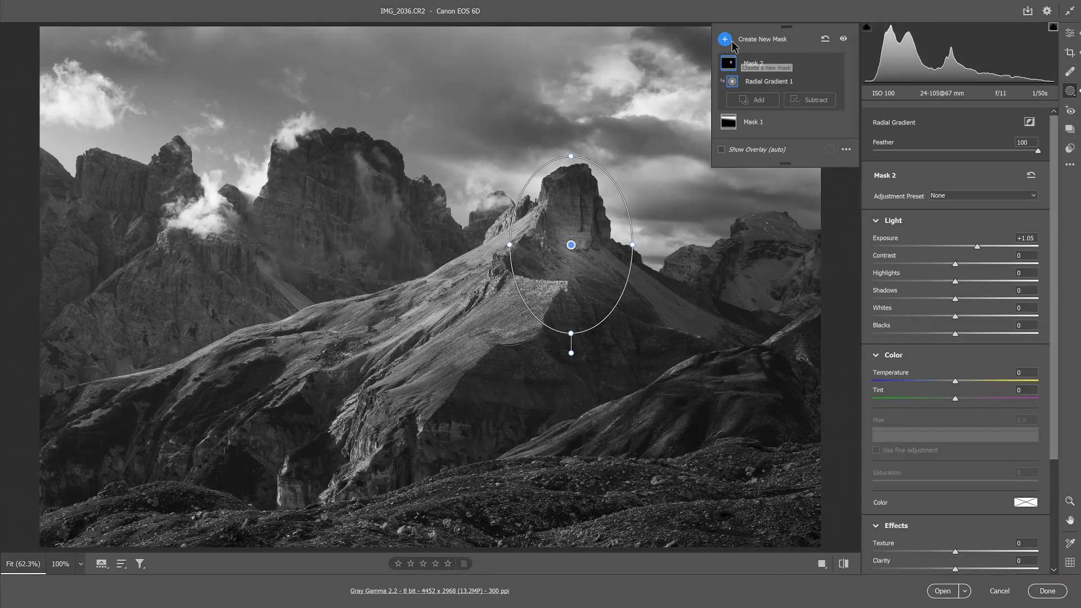
# Add a large tilted radial gradient mask across the mountains and central ridge, with Exposure +0.70 and increased Contrast.
pyautogui.click(732, 43)
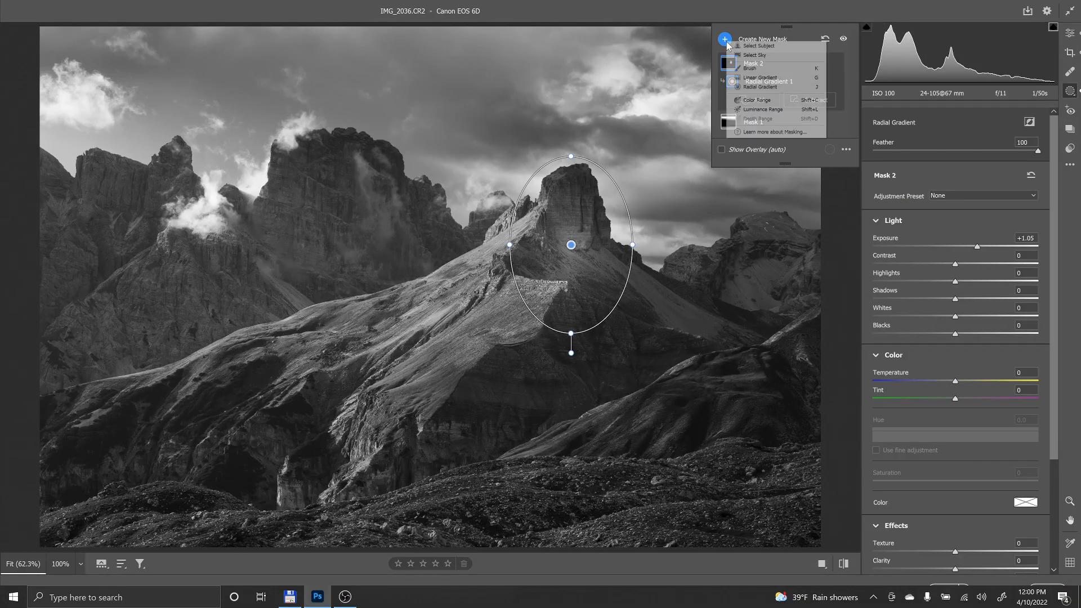
pyautogui.click(740, 89)
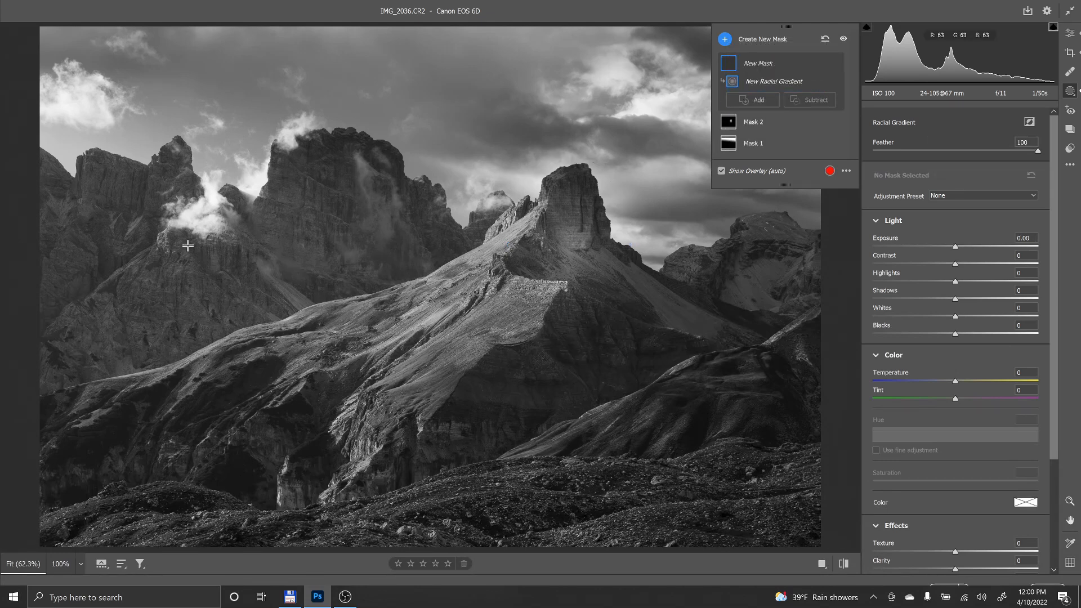
pyautogui.moveTo(163, 225); pyautogui.dragTo(476, 360)
pyautogui.moveTo(145, 40); pyautogui.dragTo(145, 66)
pyautogui.moveTo(955, 246); pyautogui.dragTo(978, 264)
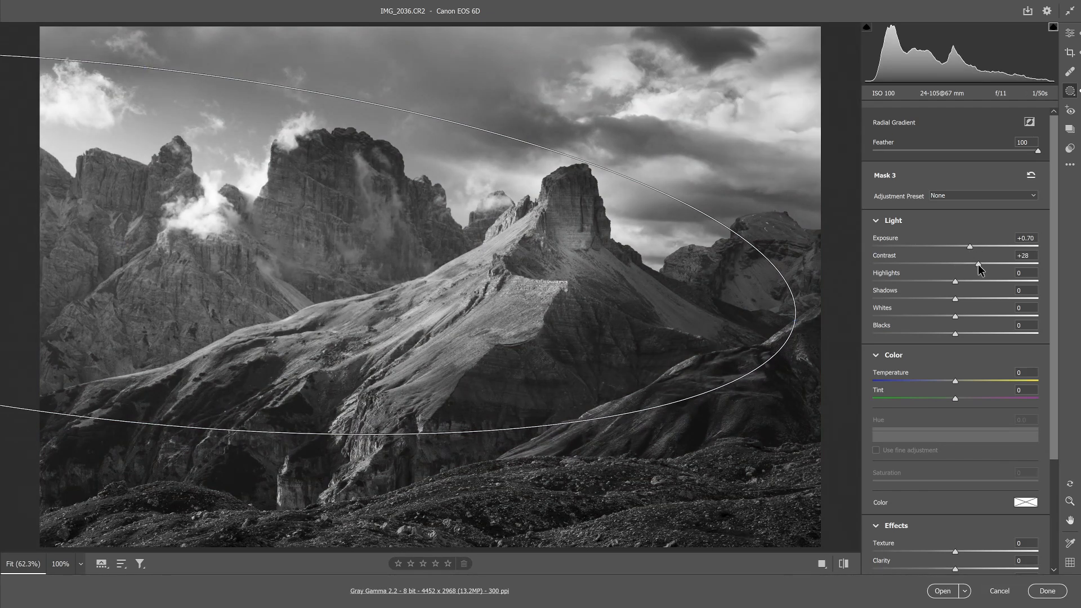
pyautogui.moveTo(978, 265); pyautogui.dragTo(982, 264)
# Set the photo's overall Exposure to -0.20 and Contrast to +67, and show the original colour version for comparison.
pyautogui.click(1069, 34)
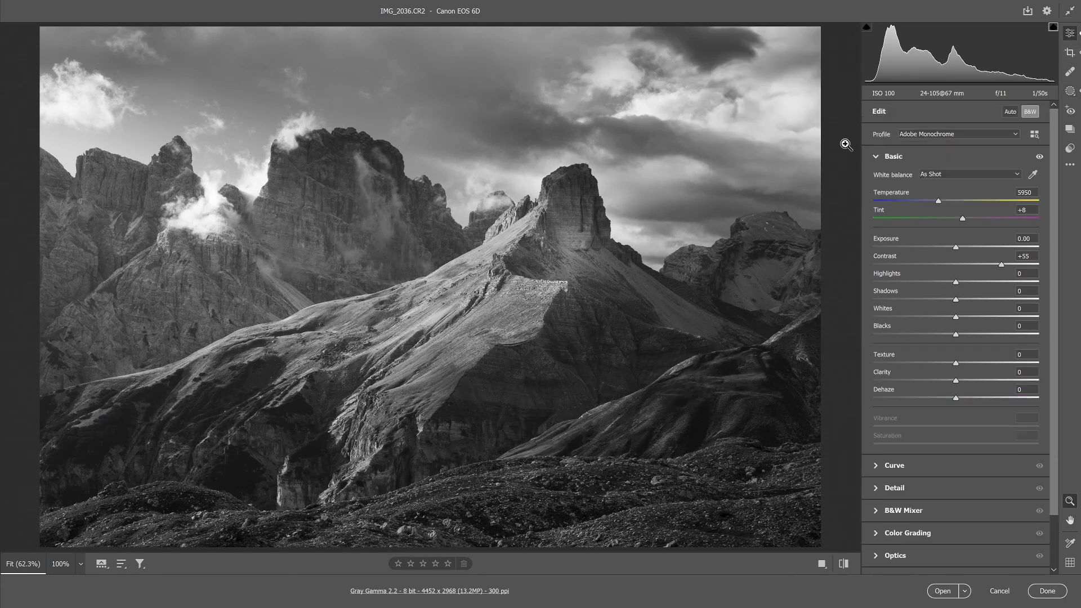
pyautogui.moveTo(955, 246); pyautogui.dragTo(951, 249)
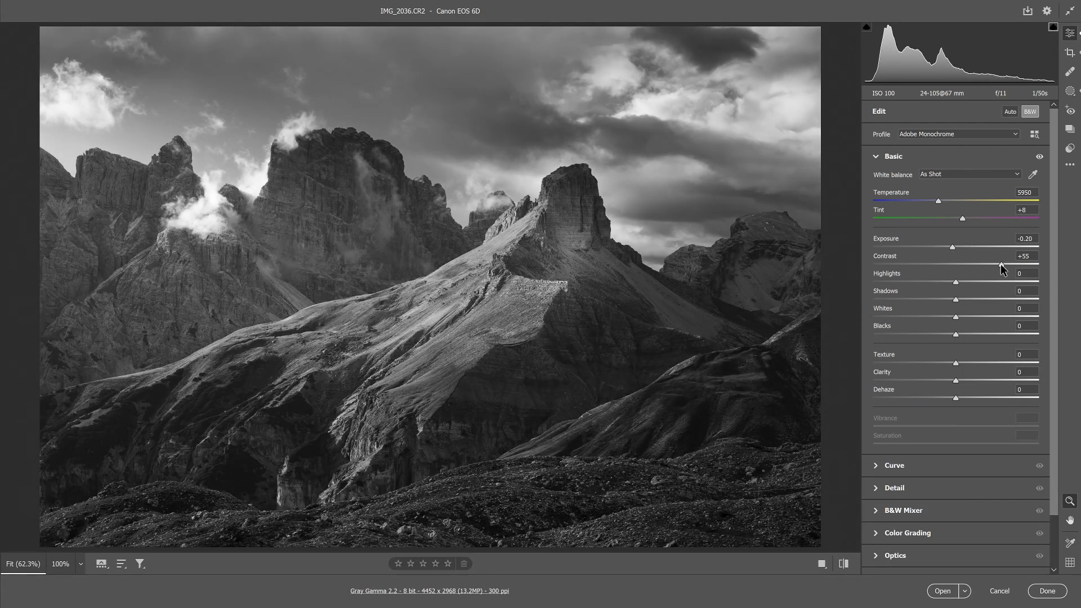
pyautogui.moveTo(1001, 265); pyautogui.dragTo(1010, 264)
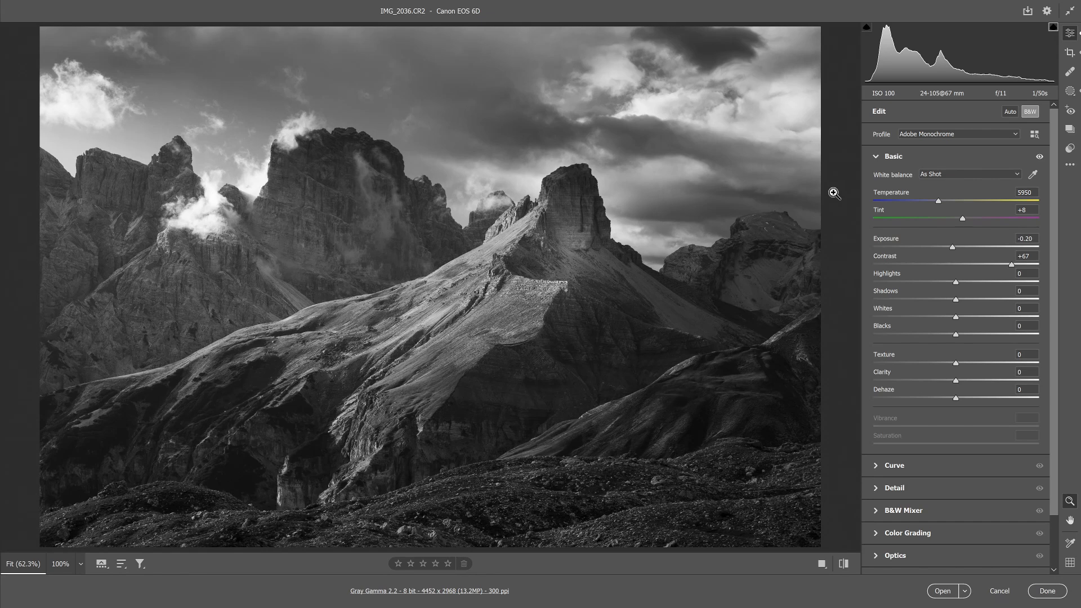
pyautogui.press('\\')
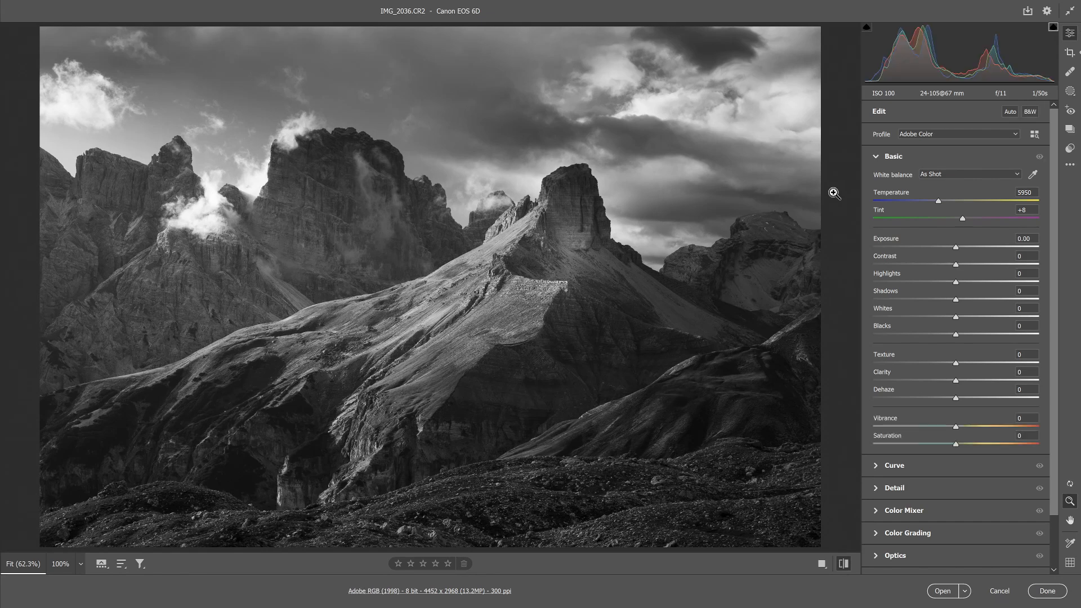